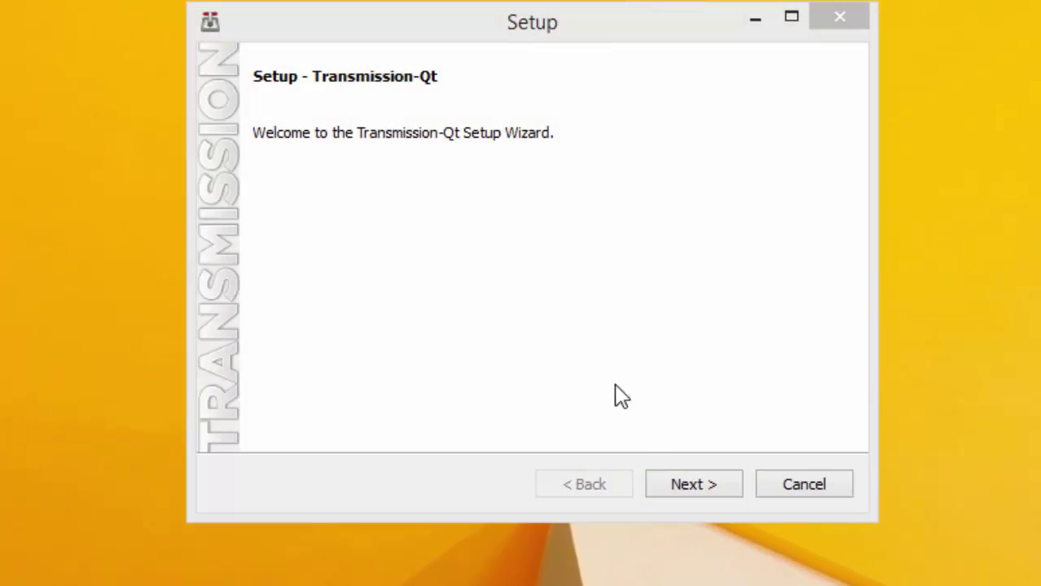
Step: Run the setup wizard to install Transmission-Qt into the default C:\Program Files\Transmission folder
click(688, 489)
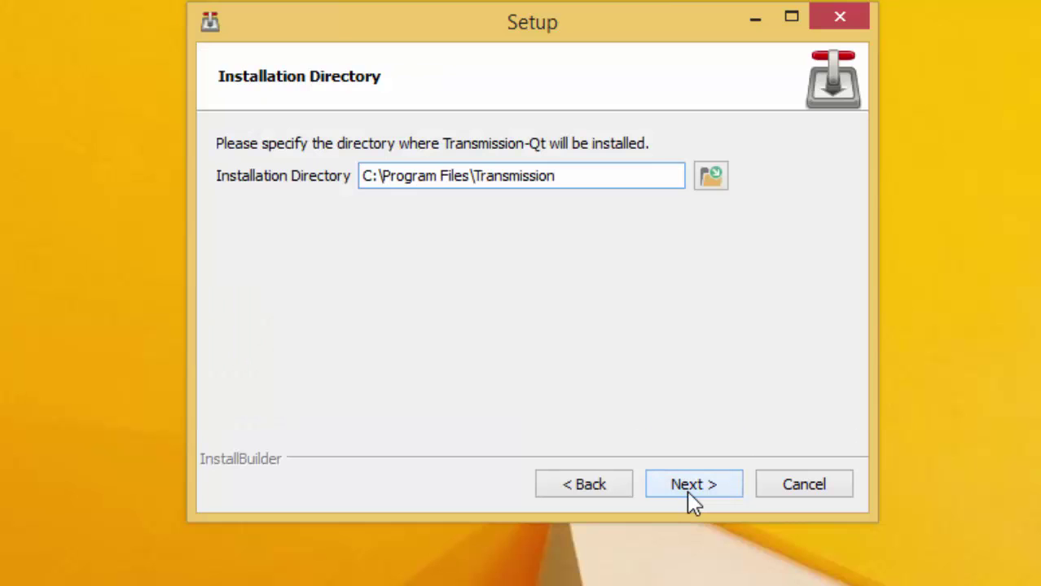
click(689, 492)
click(689, 493)
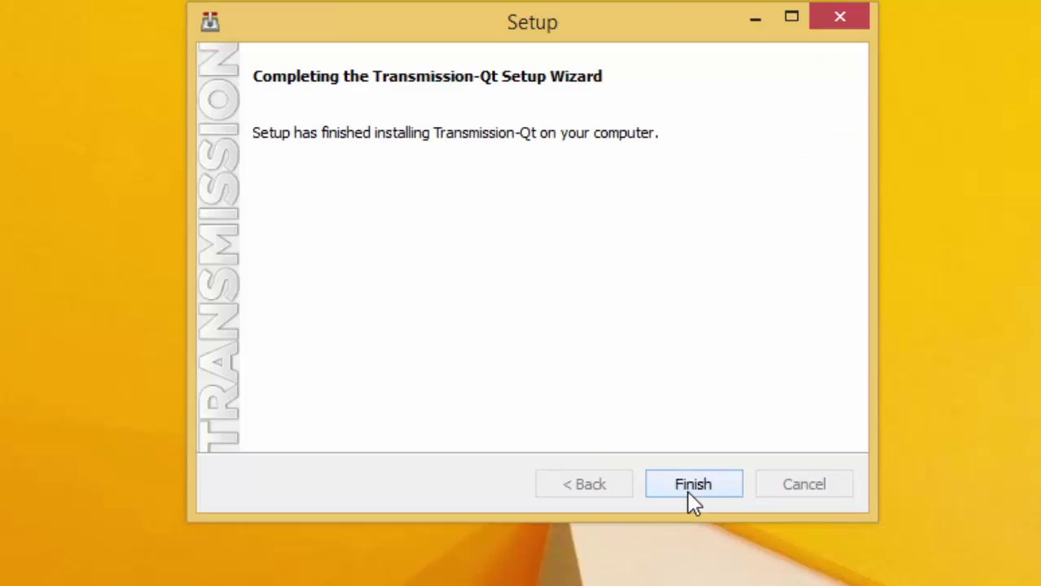
Step: Finish the setup wizard and launch Transmission-Qt from Windows Search
click(692, 486)
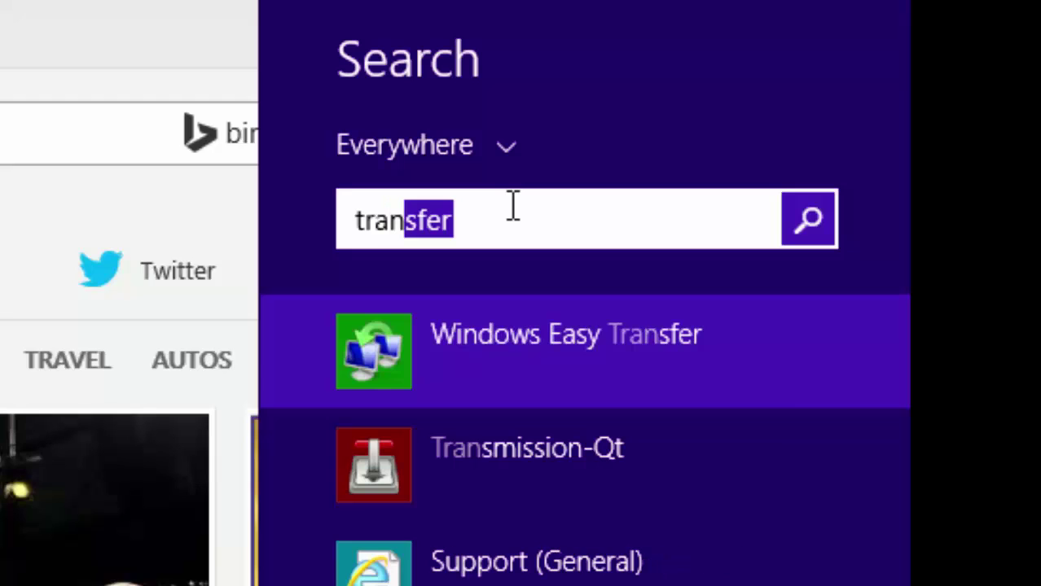
text(s)
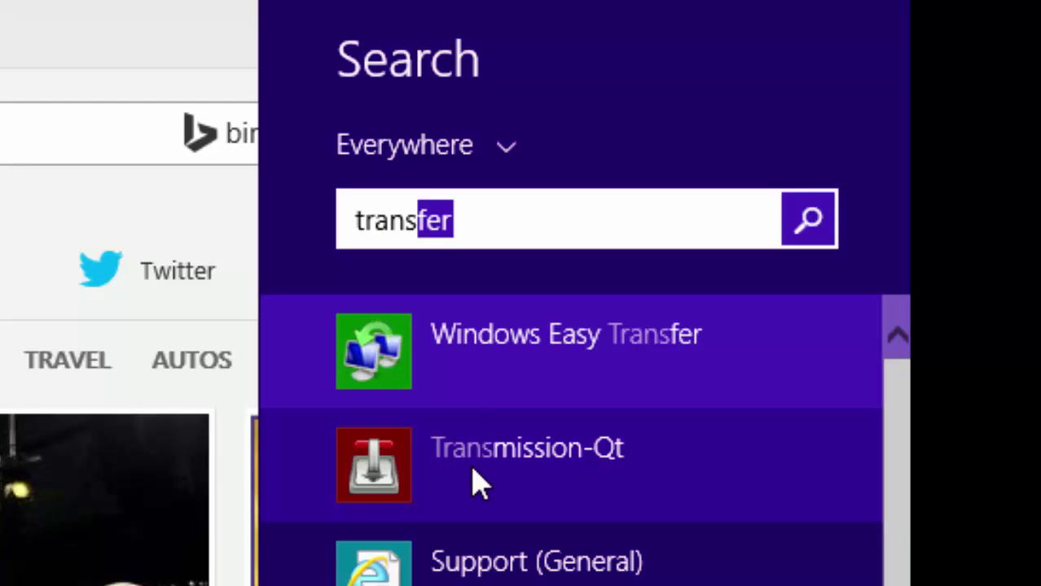
click(478, 484)
Step: Accept the licence, start a local session, and allow firewall access on private and public networks
click(453, 356)
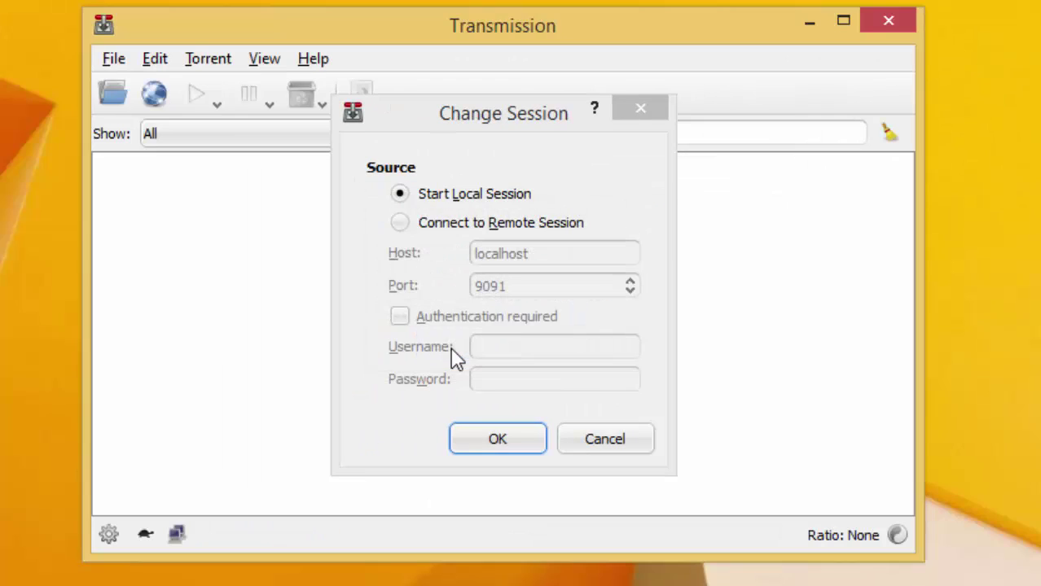
click(479, 442)
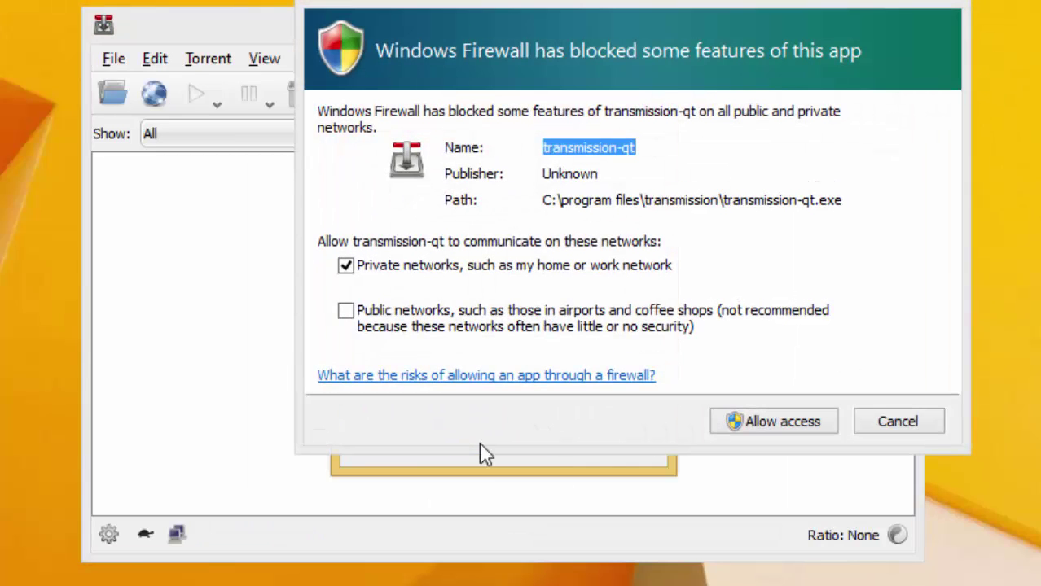
click(346, 312)
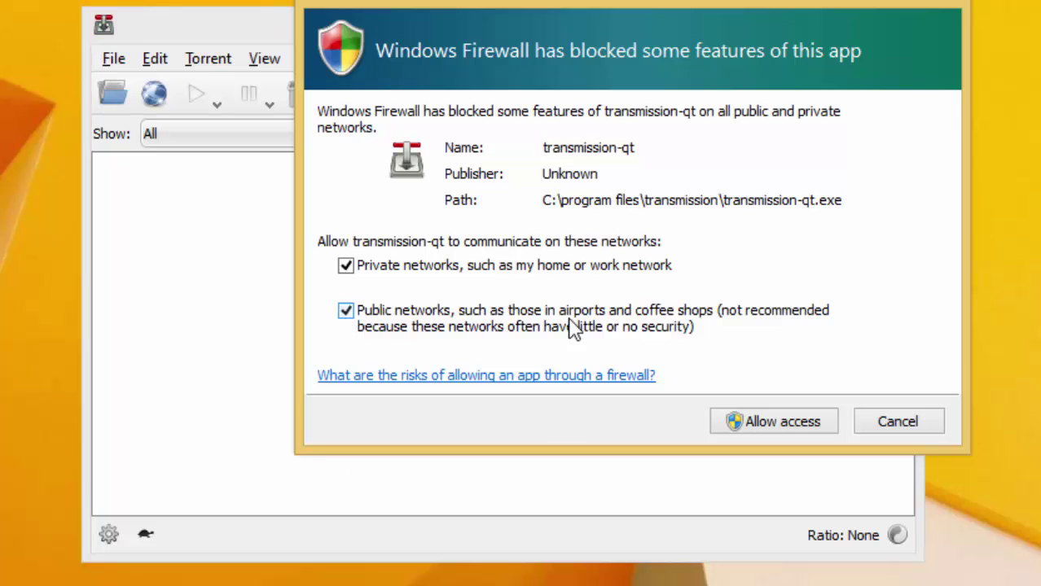
click(765, 424)
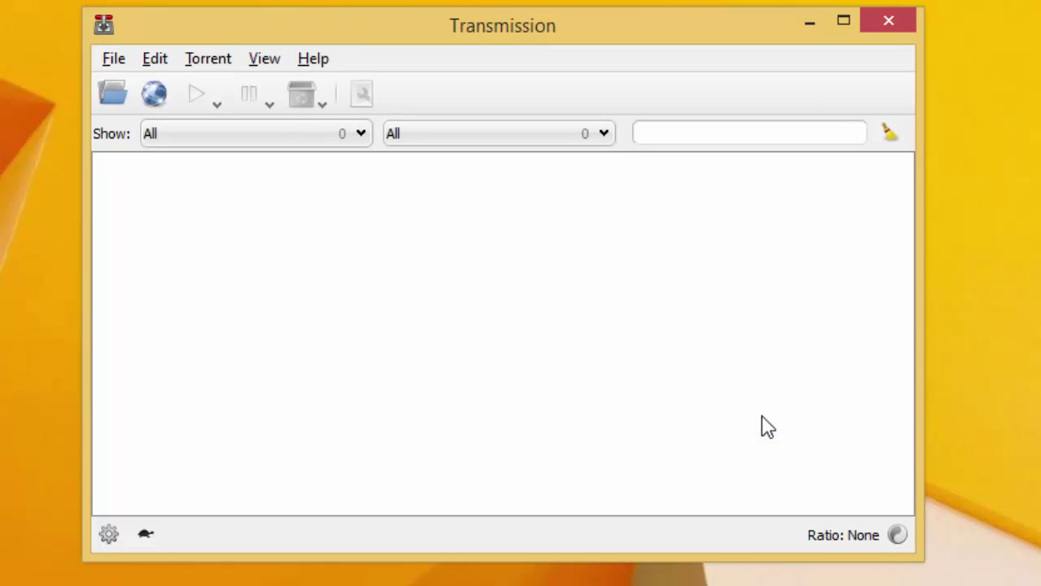
Step: Open Transmission's Preferences window from the Edit menu
drag(516, 40, 549, 66)
click(144, 86)
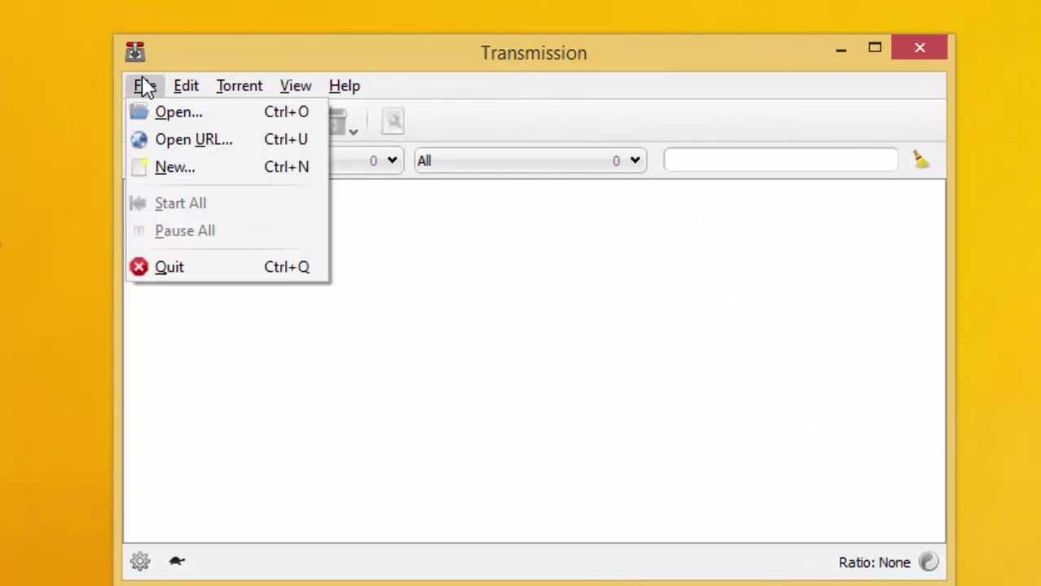
mouse_move(186, 82)
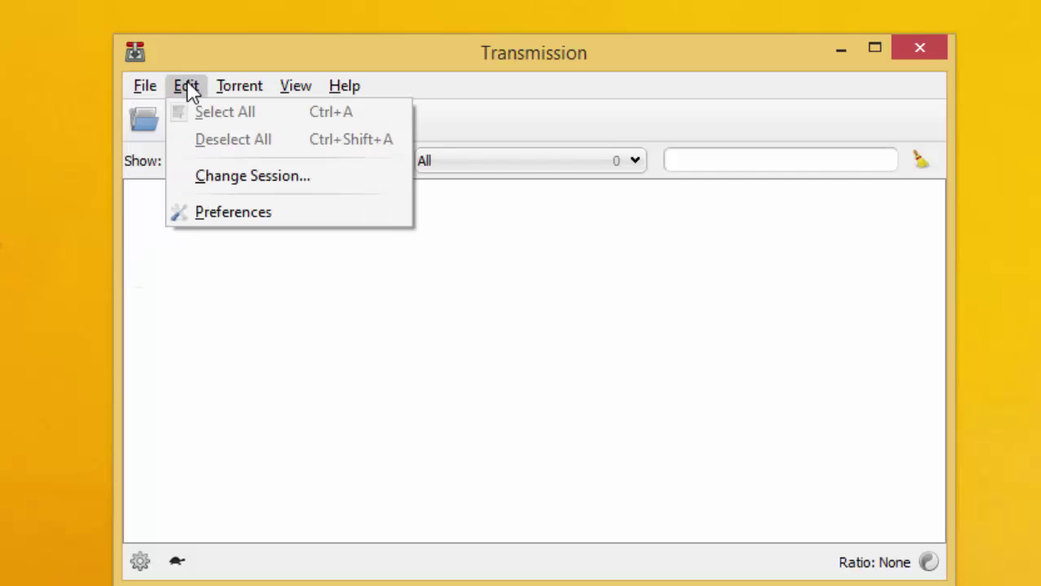
click(200, 217)
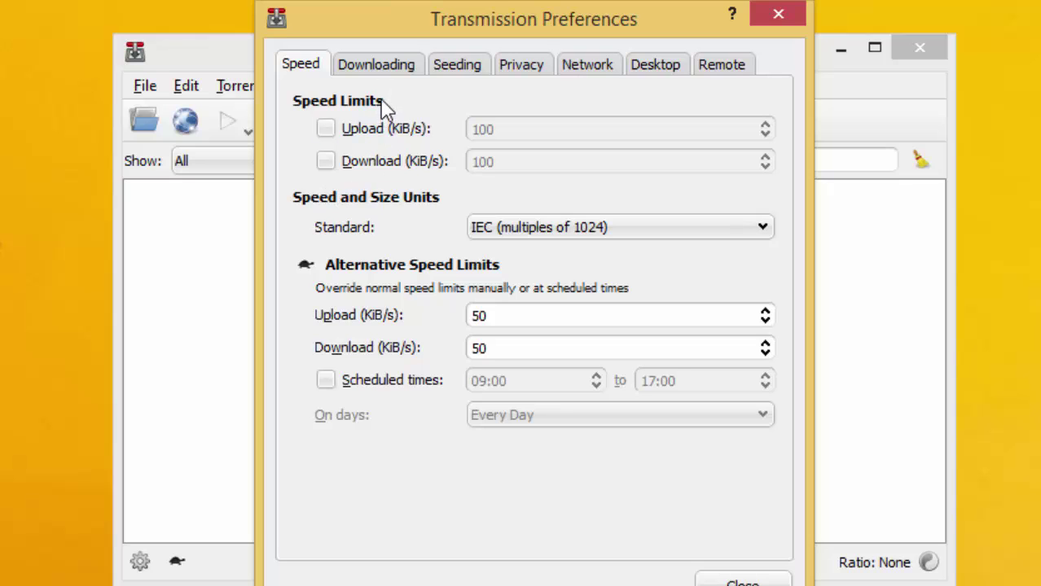
Step: On the Downloading tab, stop auto-starting added torrents and save downloads to G:\Torrents
click(386, 68)
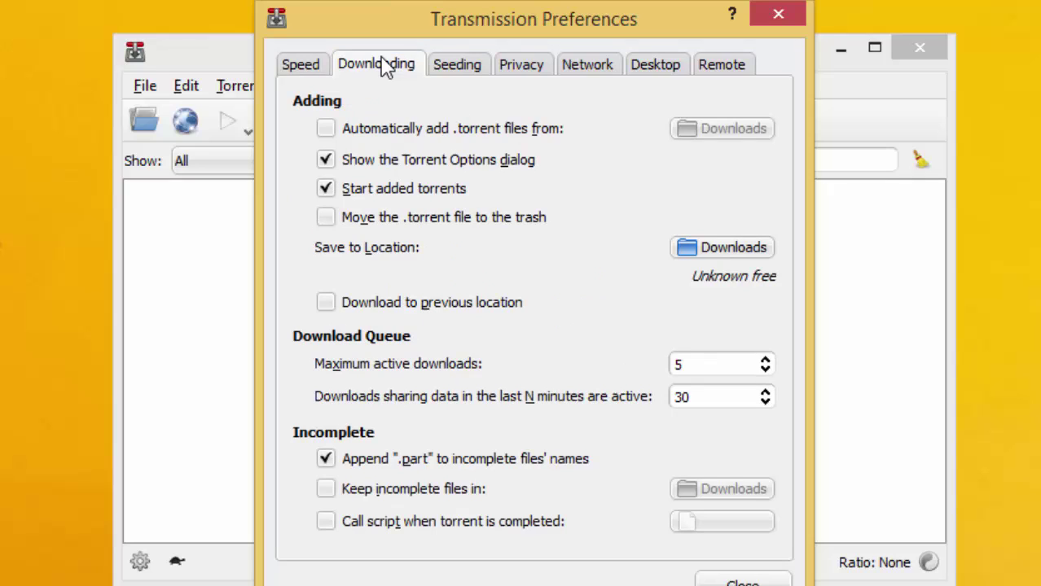
click(329, 190)
click(737, 254)
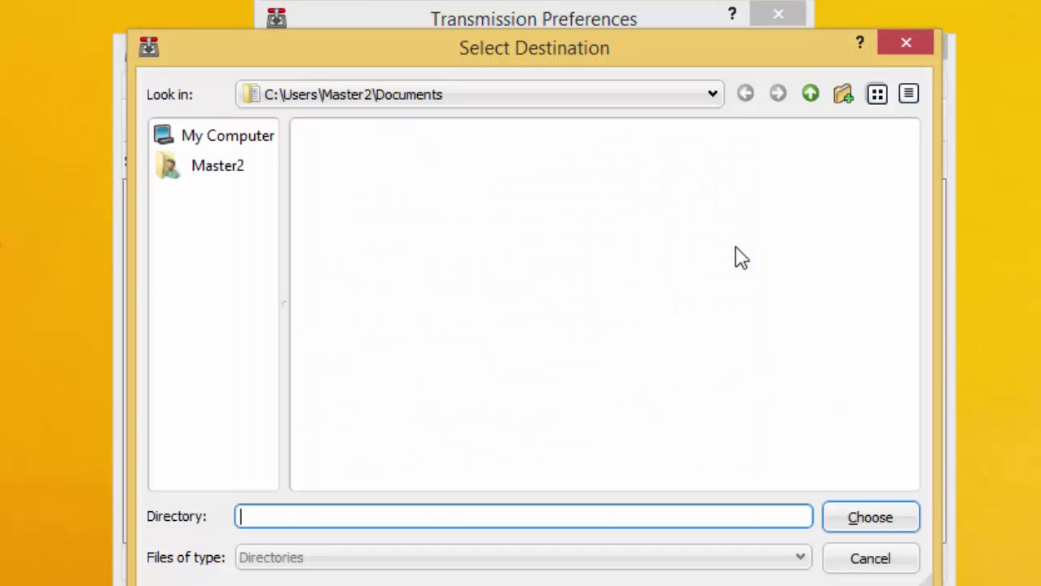
click(226, 146)
click(319, 149)
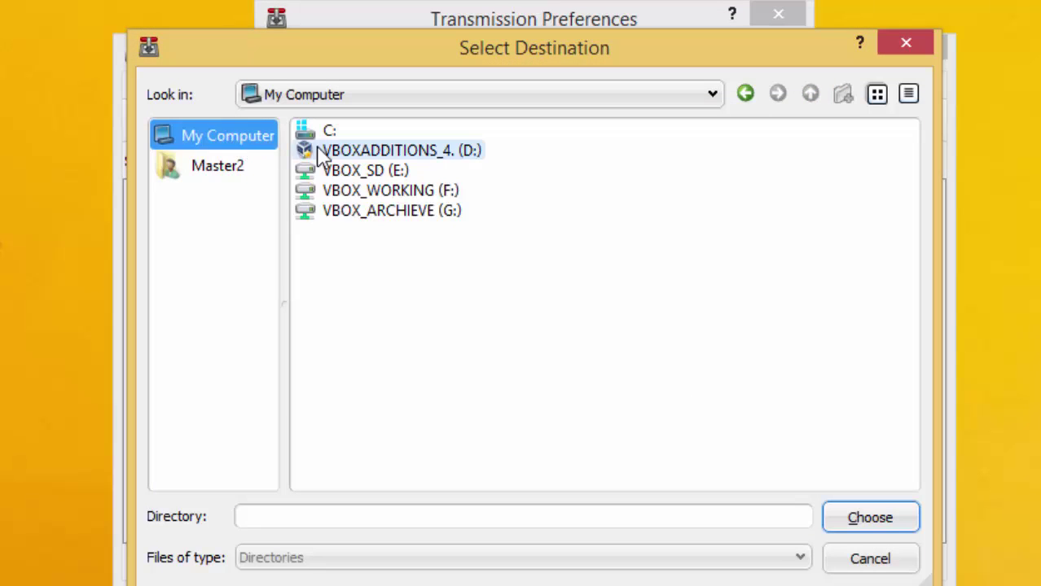
click(367, 171)
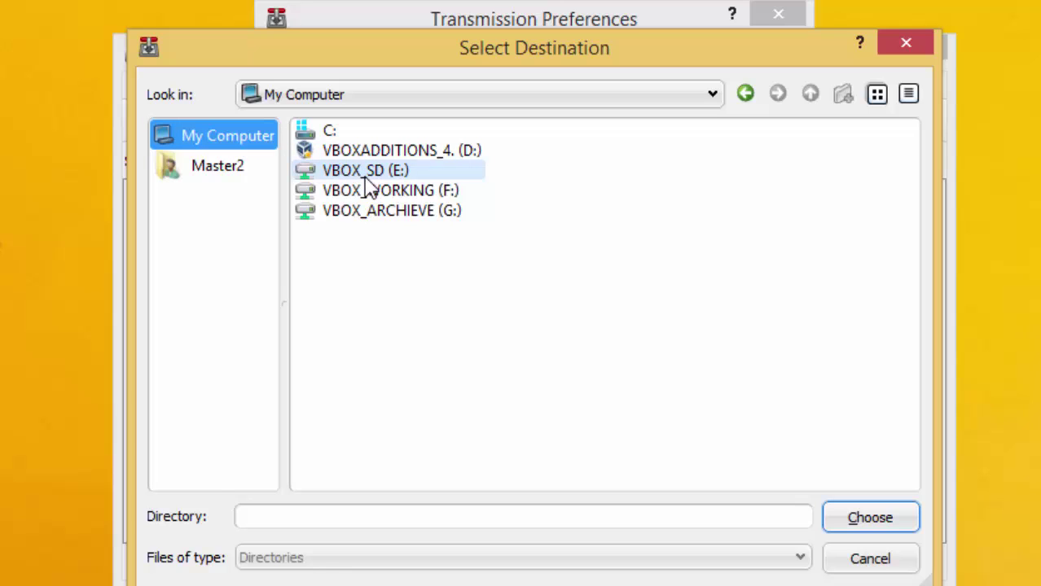
double_click(371, 213)
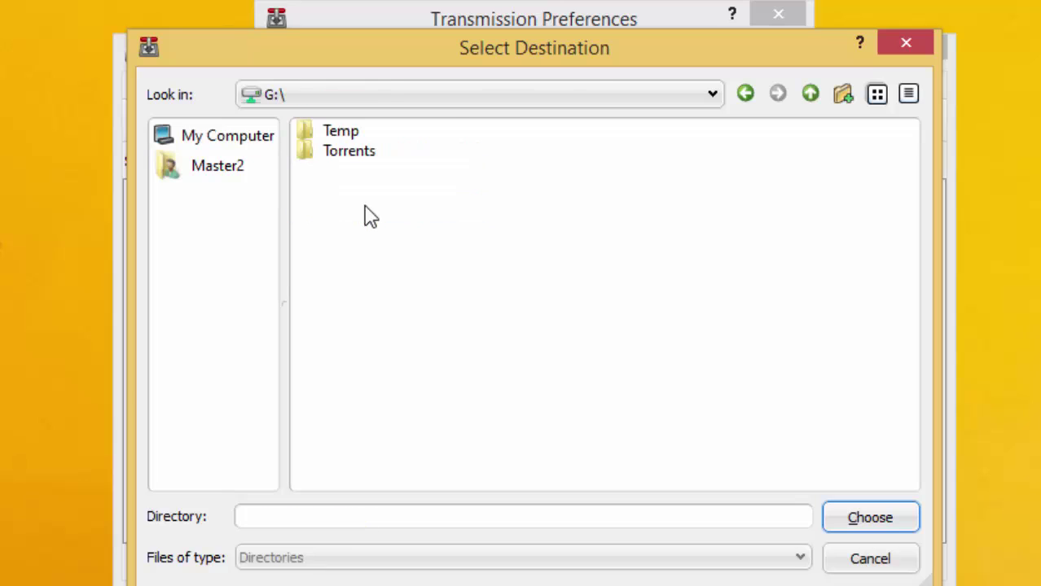
double_click(332, 152)
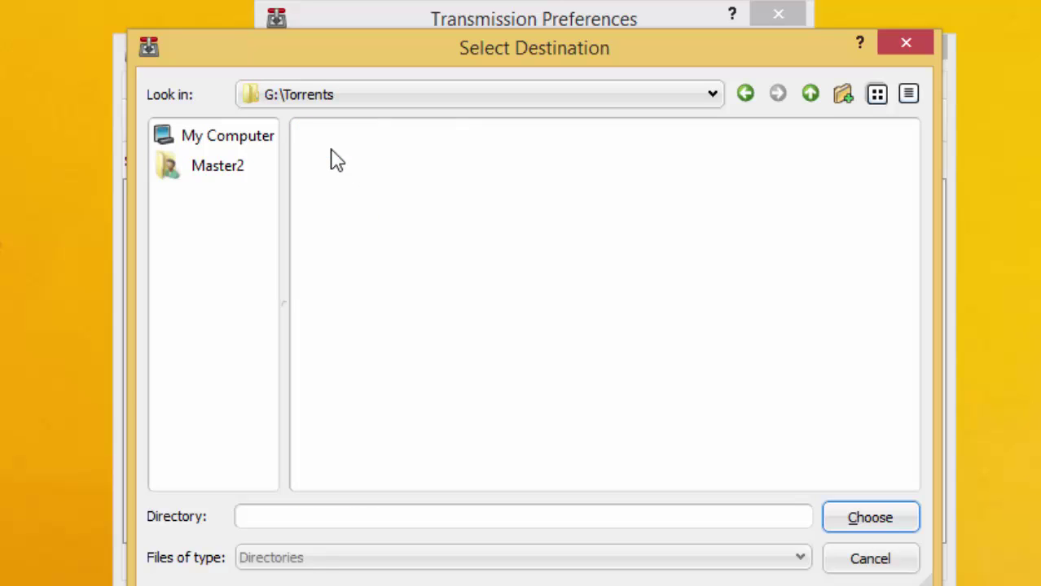
click(886, 529)
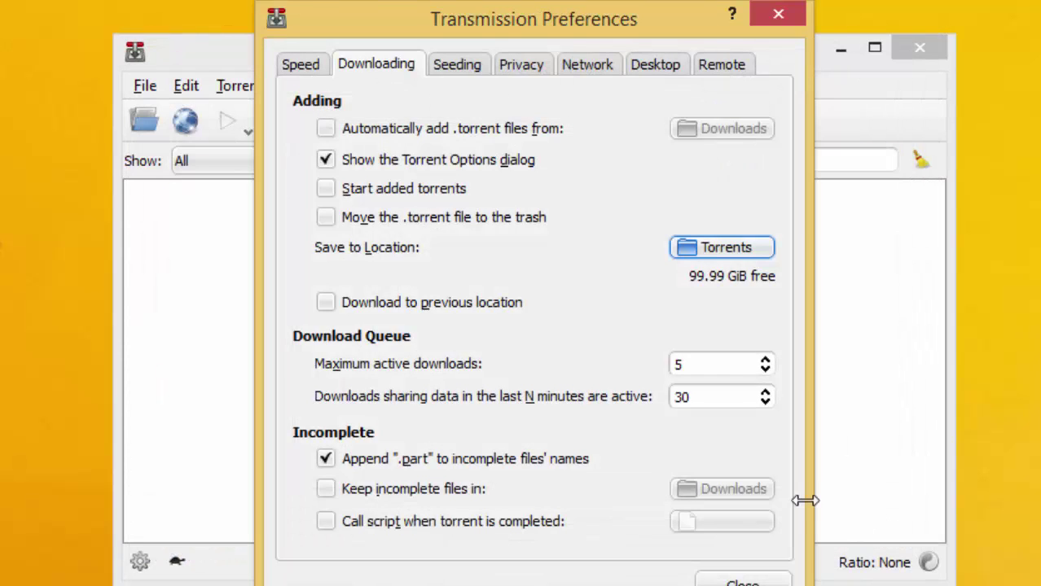
Step: Keep incomplete files in G:\Temp and stop appending .part to their names
click(325, 490)
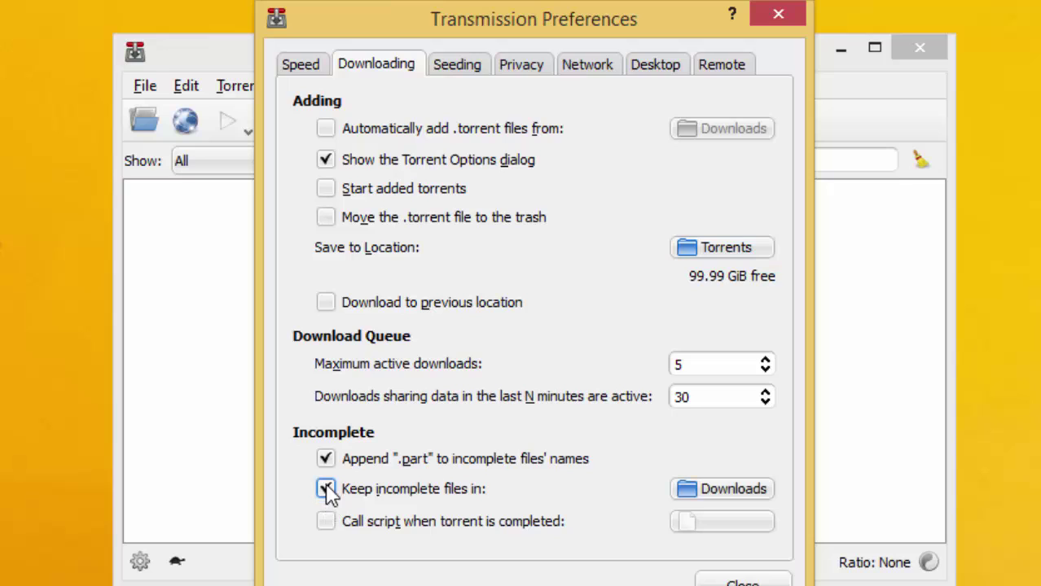
click(325, 460)
click(717, 493)
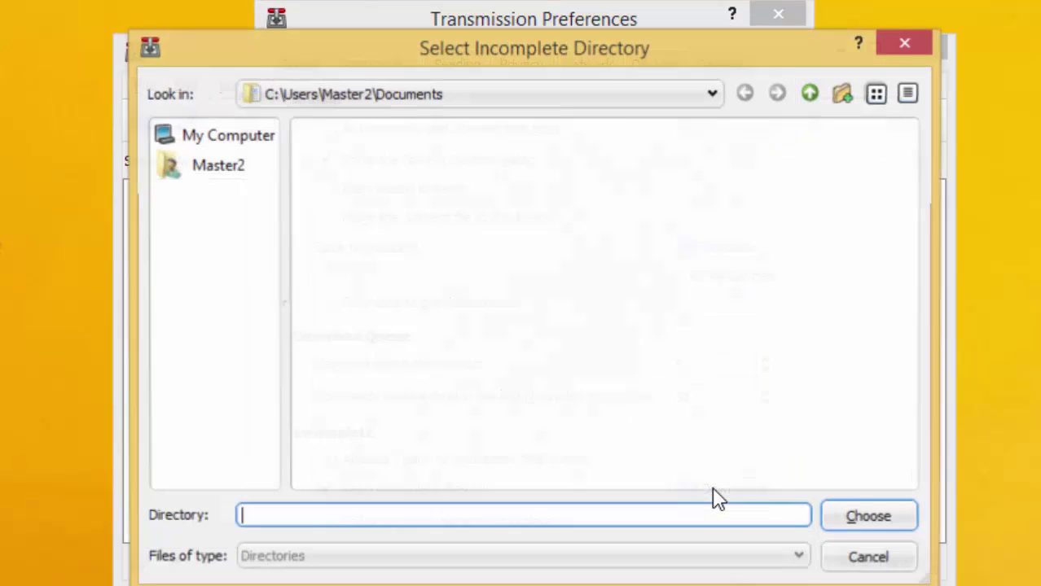
click(242, 148)
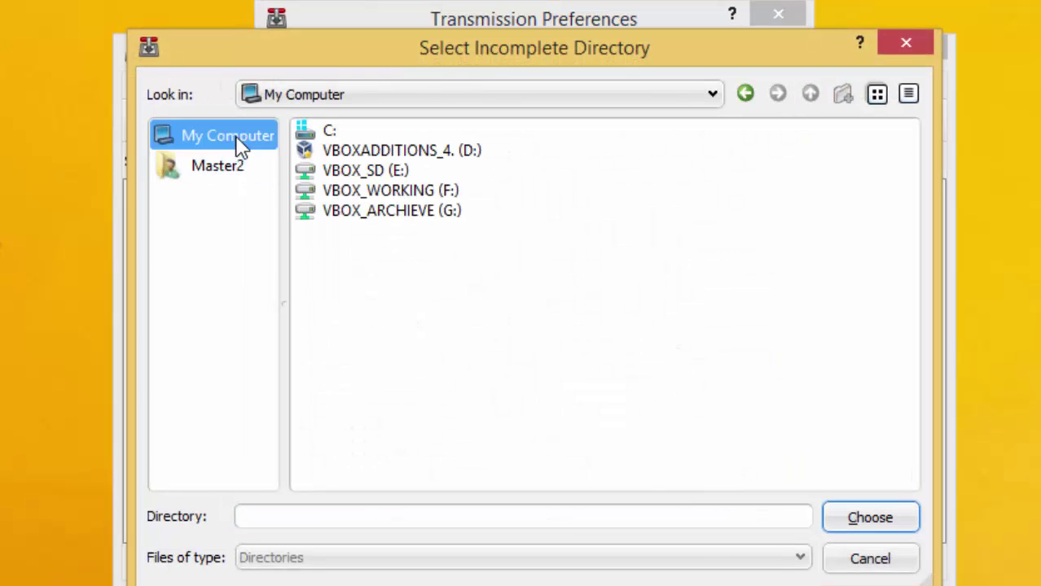
double_click(361, 212)
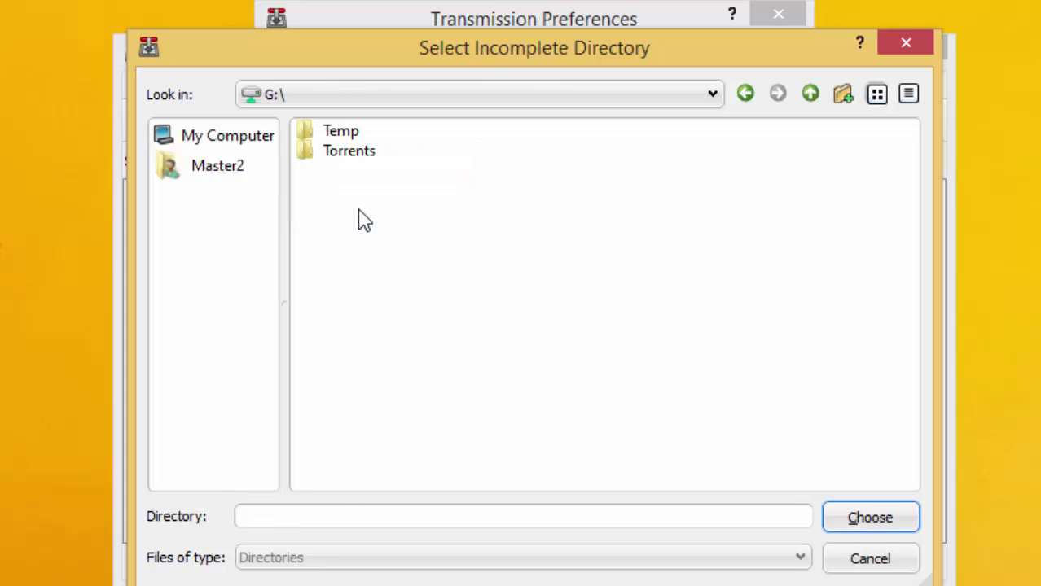
double_click(329, 133)
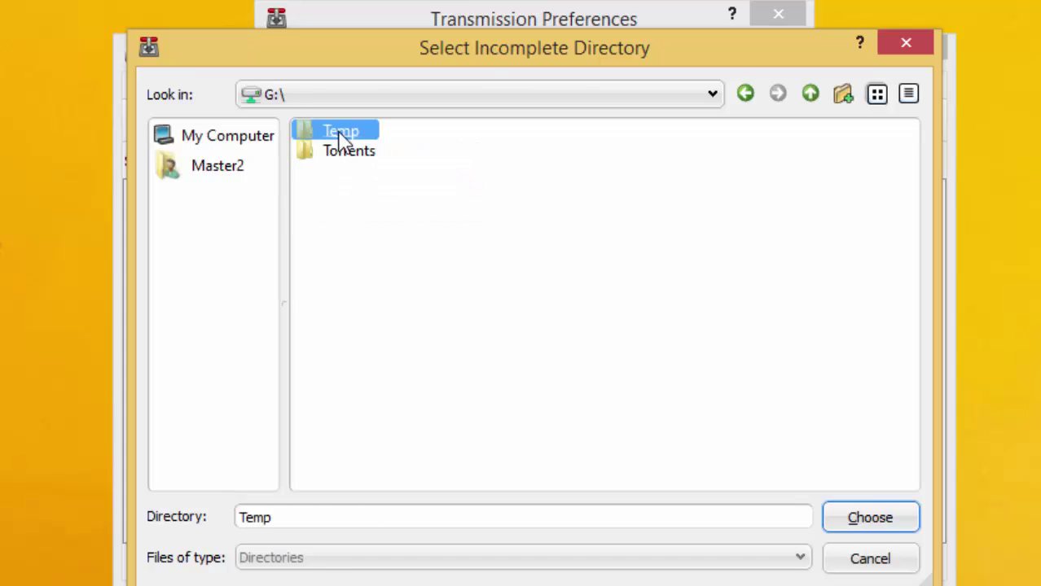
click(871, 518)
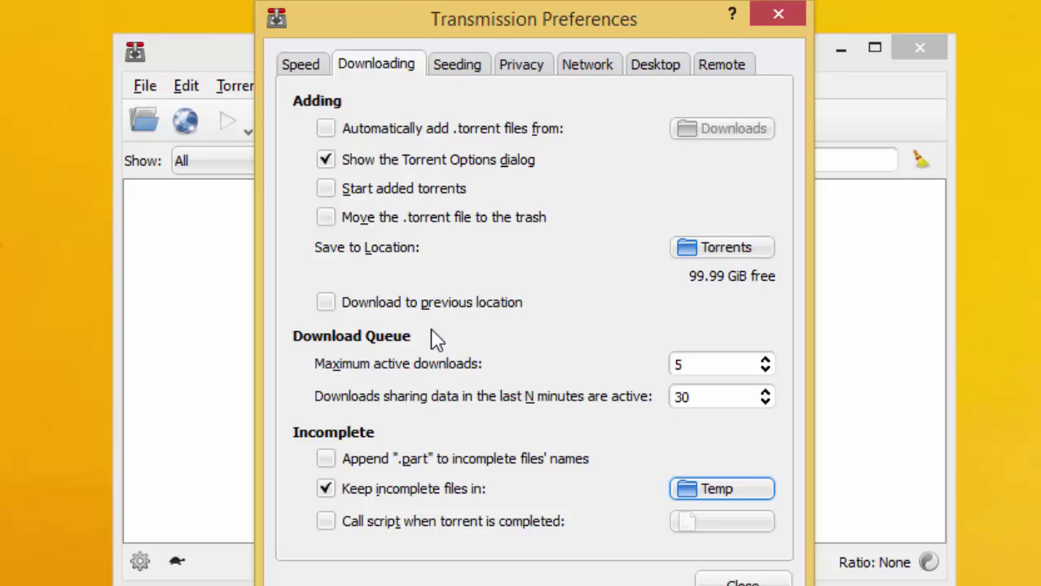
Step: Enable seeding limits: stop at ratio 0.50 or after 60 idle minutes
click(465, 67)
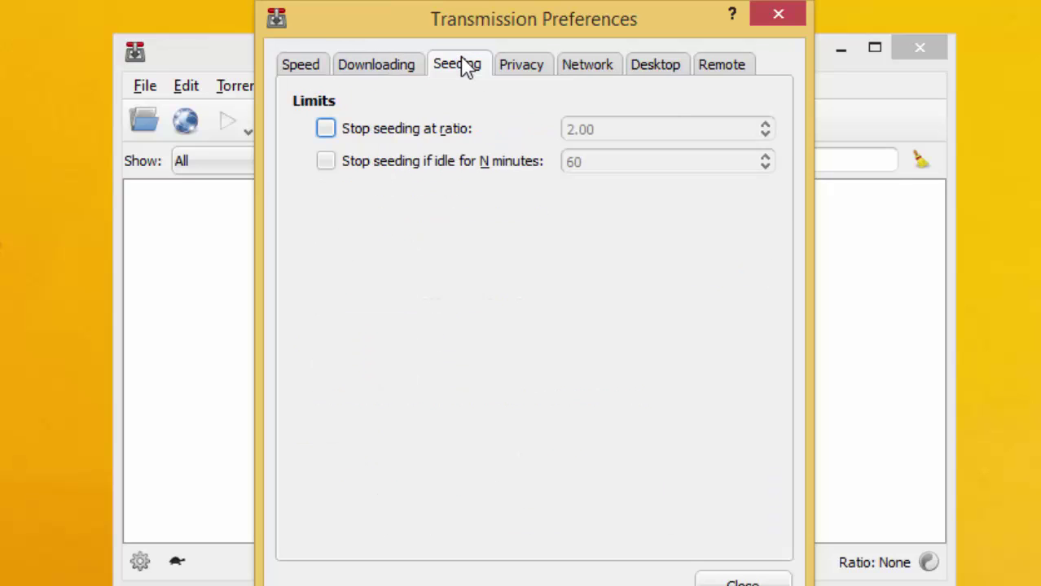
click(326, 131)
click(326, 161)
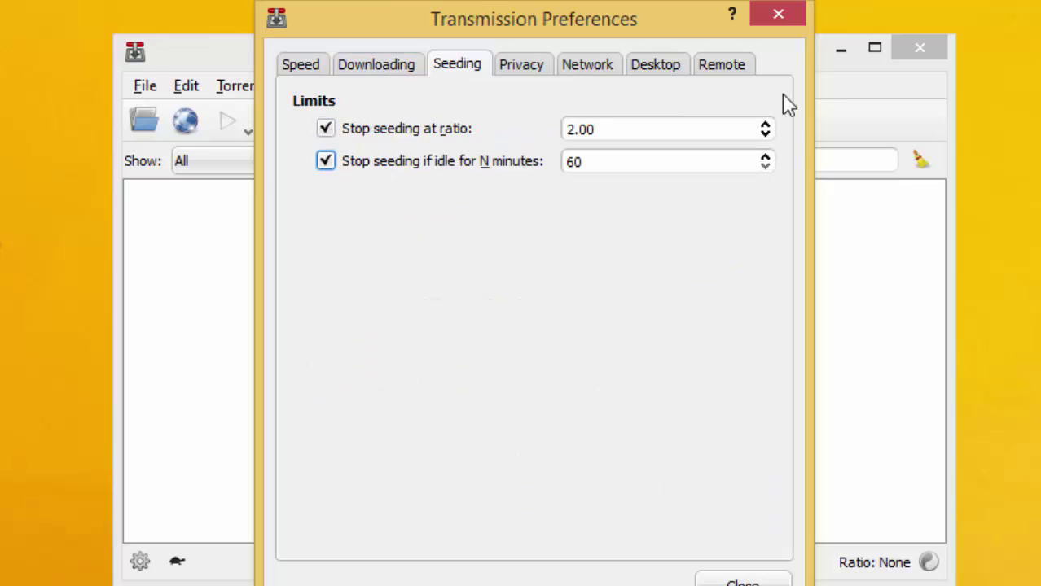
scroll(773, 135, down, 3)
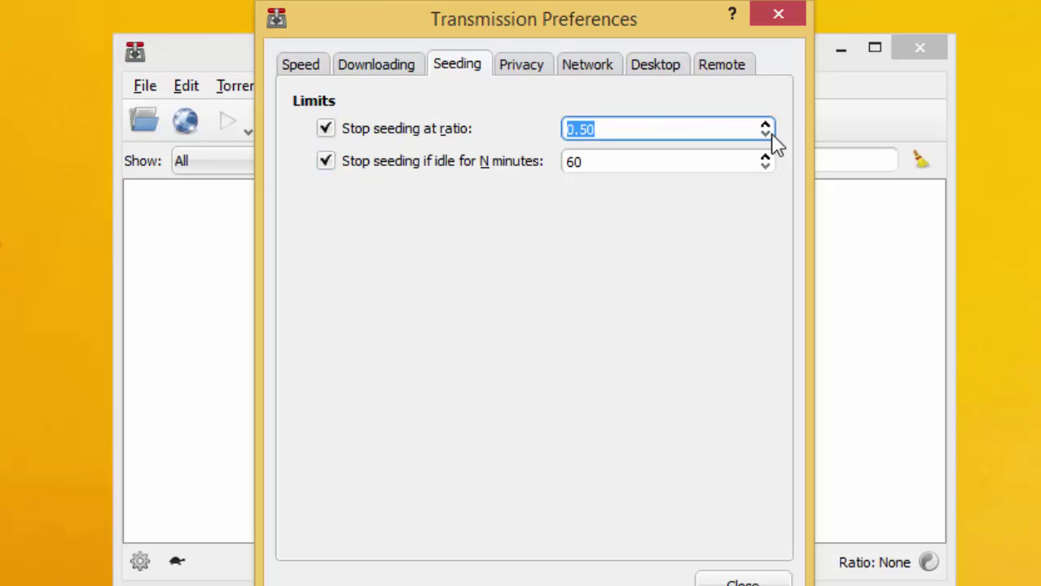
click(767, 165)
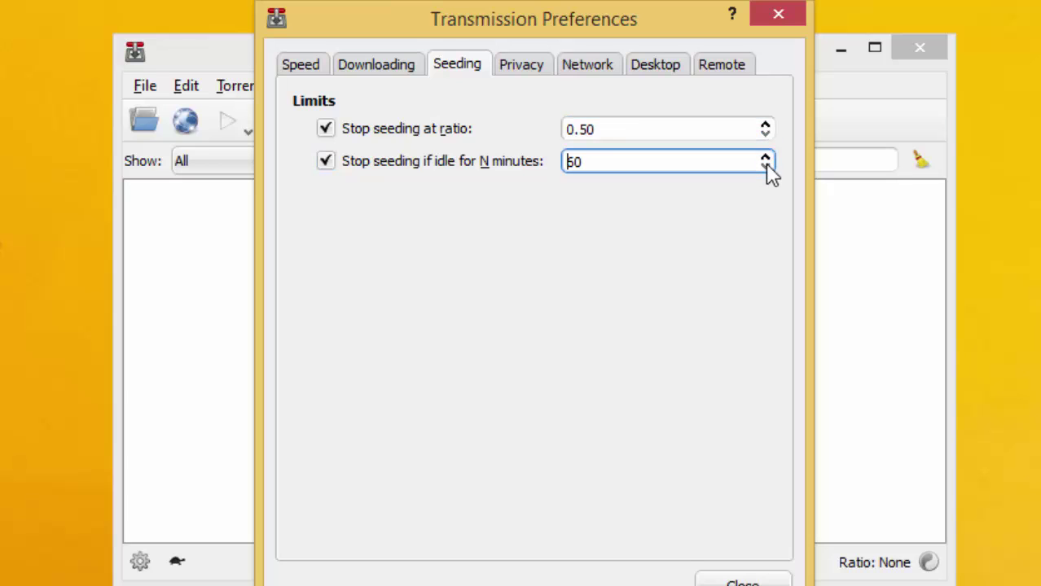
Step: Set the encryption mode on the Privacy tab to Allow encryption
click(508, 66)
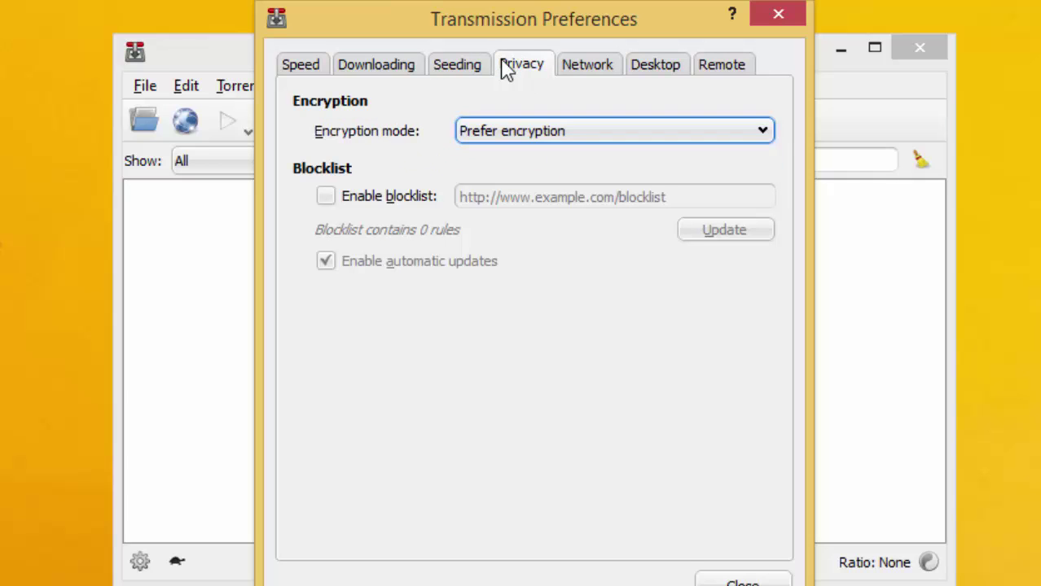
click(532, 137)
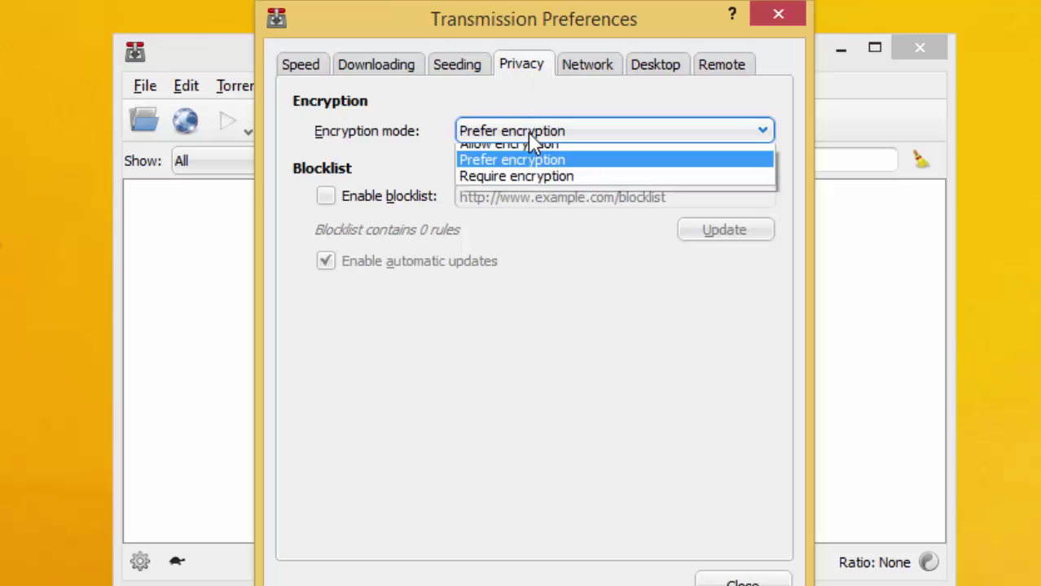
click(531, 156)
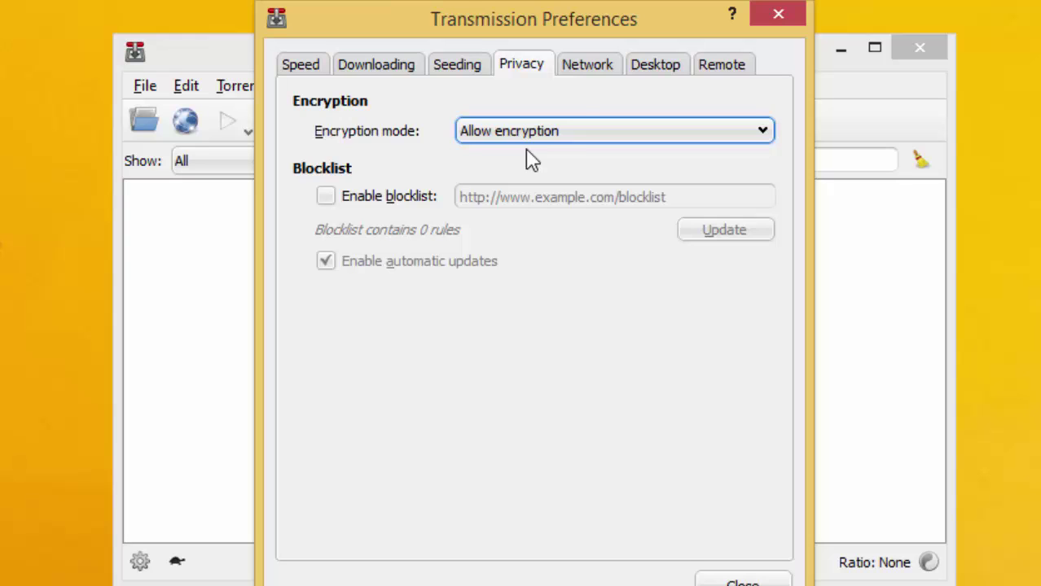
Step: Test incoming port 51413, show the notification-area icon, and display the Remote settings
click(587, 72)
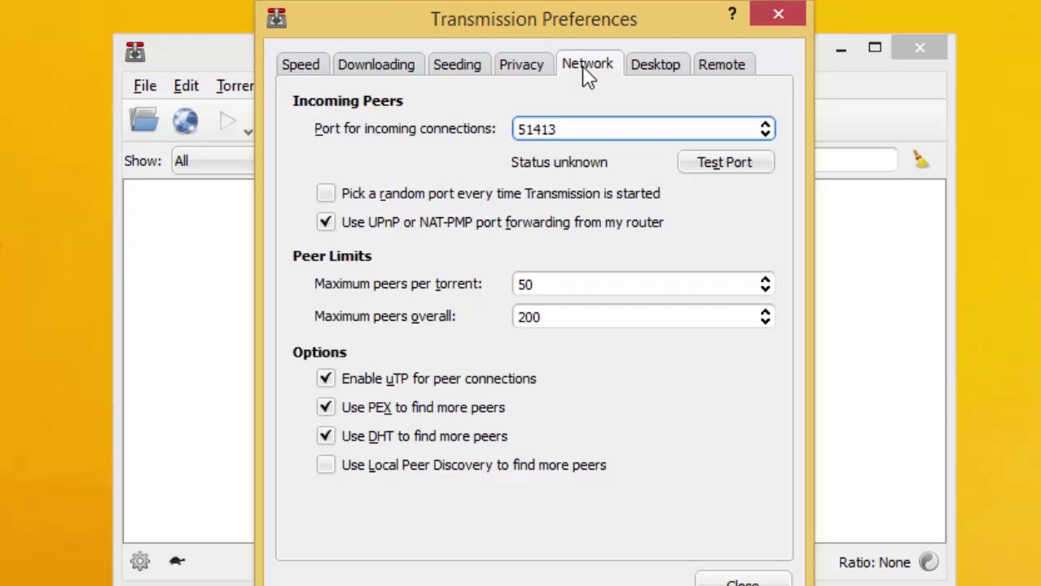
click(705, 164)
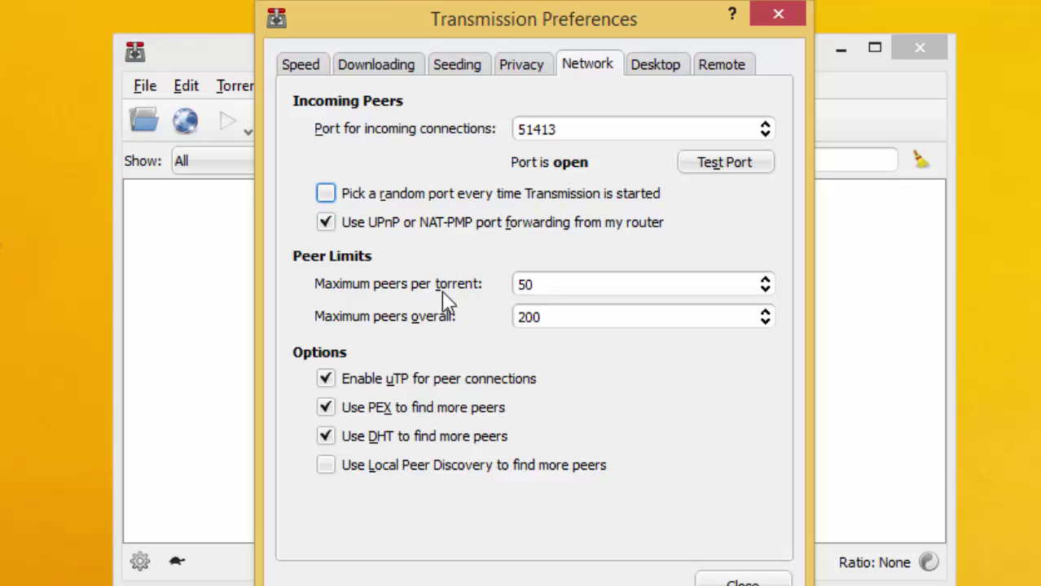
click(668, 70)
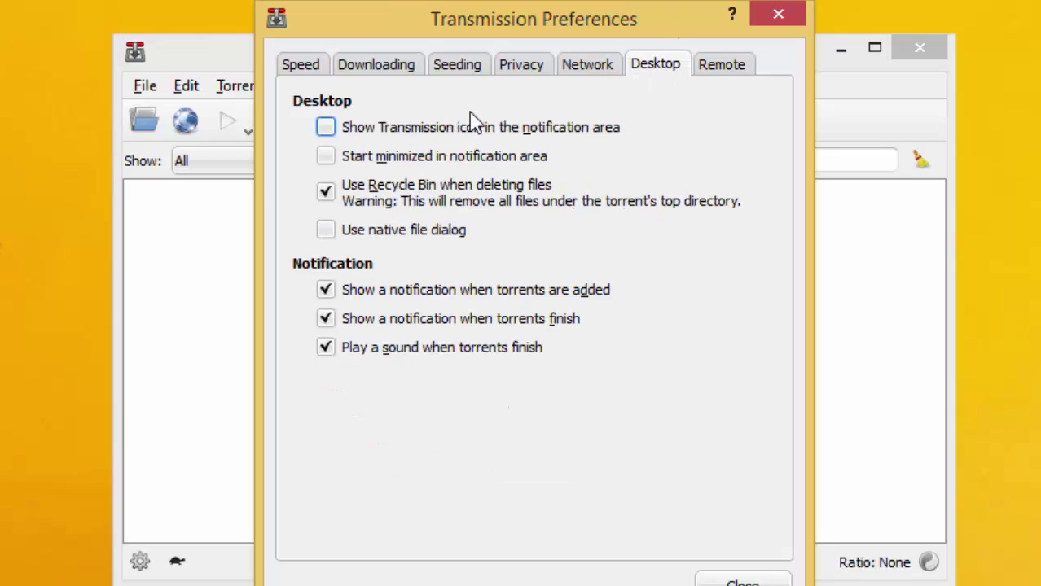
click(329, 130)
click(720, 67)
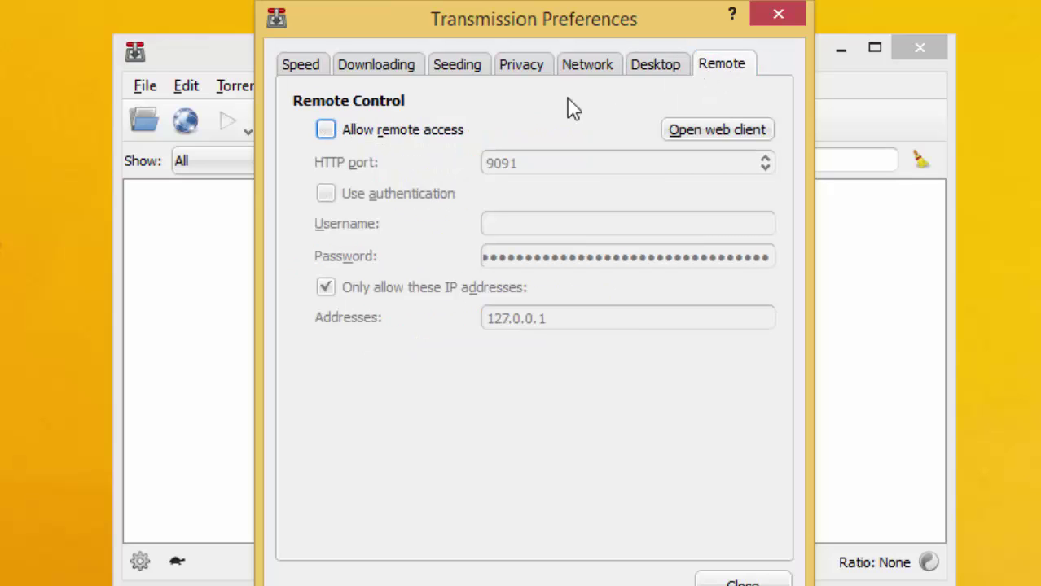
Step: Allow remote access with authentication and enter the remote login username
click(326, 131)
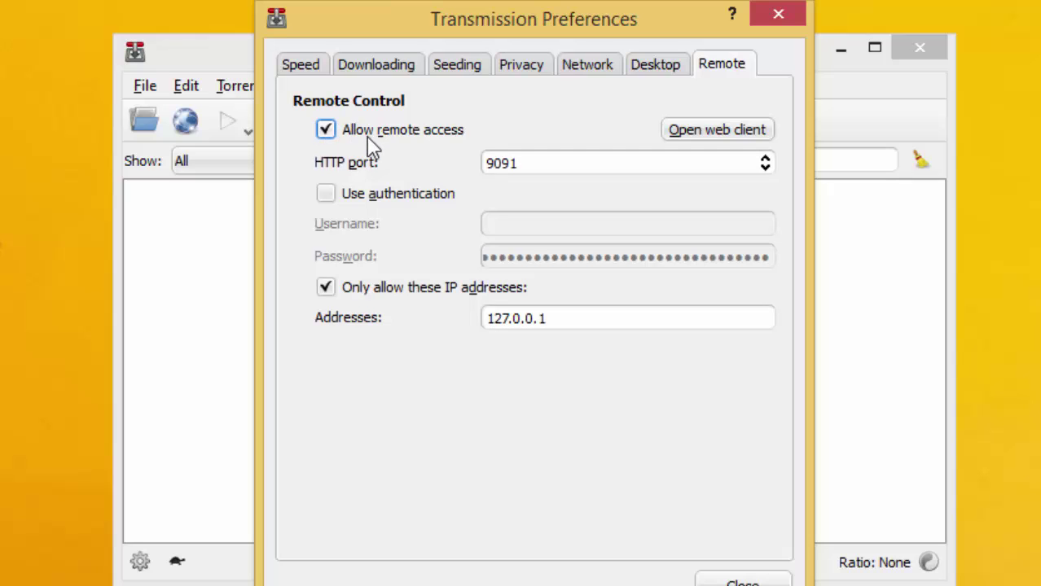
click(333, 203)
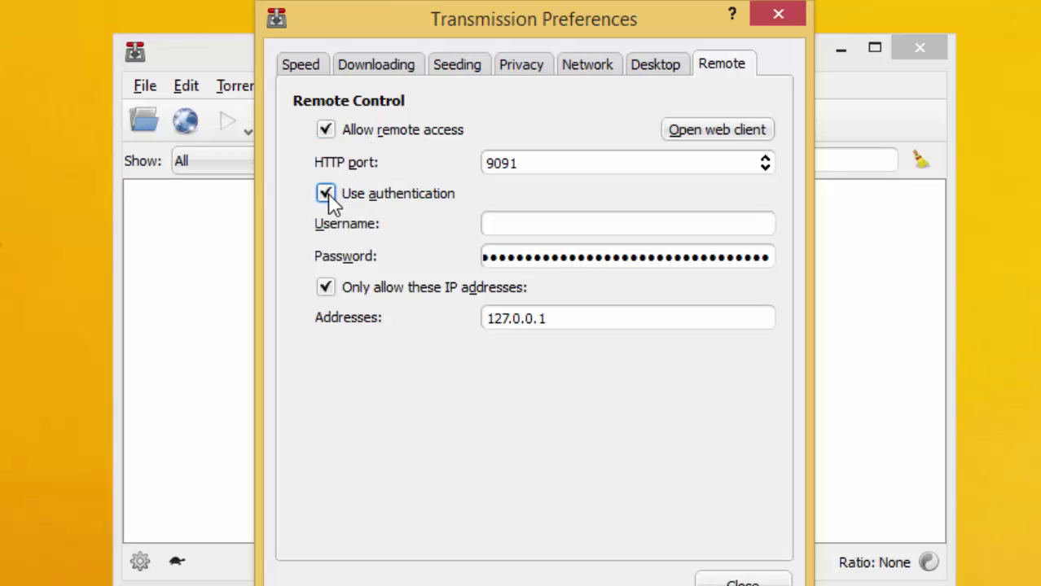
click(539, 221)
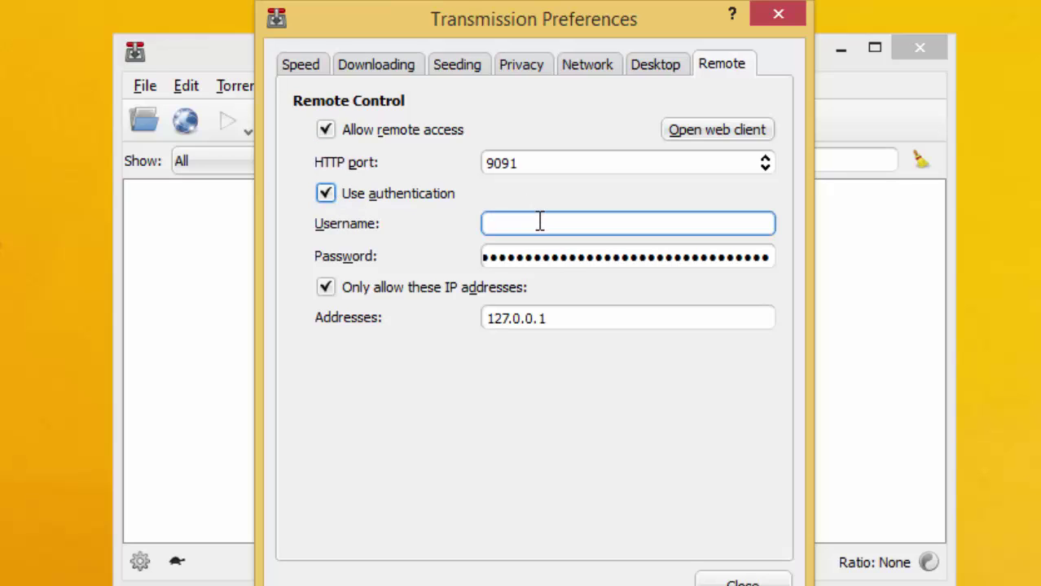
text(Master)
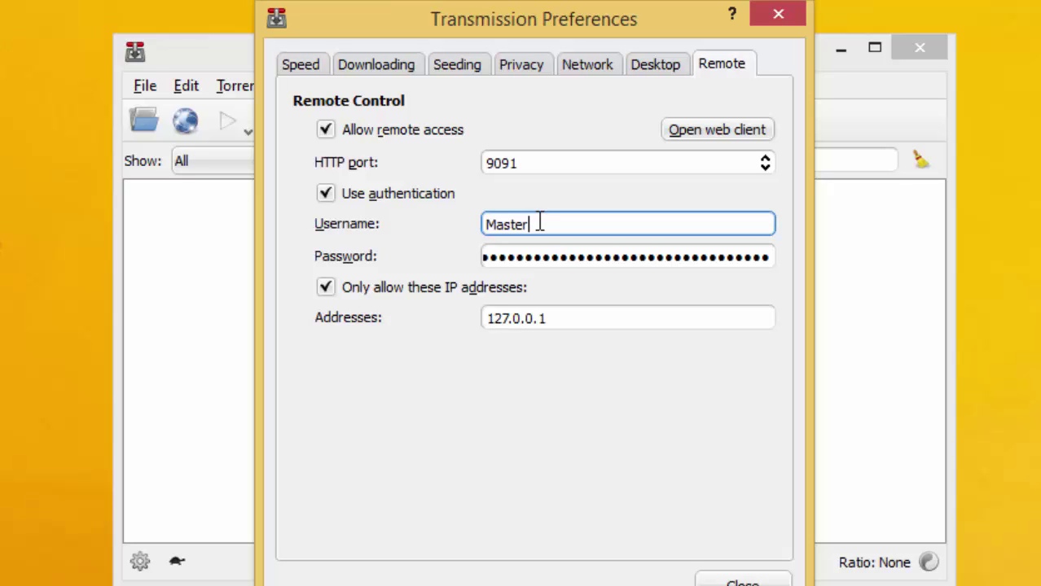
text(1)
key(BackSpace)
Step: Clear the old stored password from the Password field
click(561, 252)
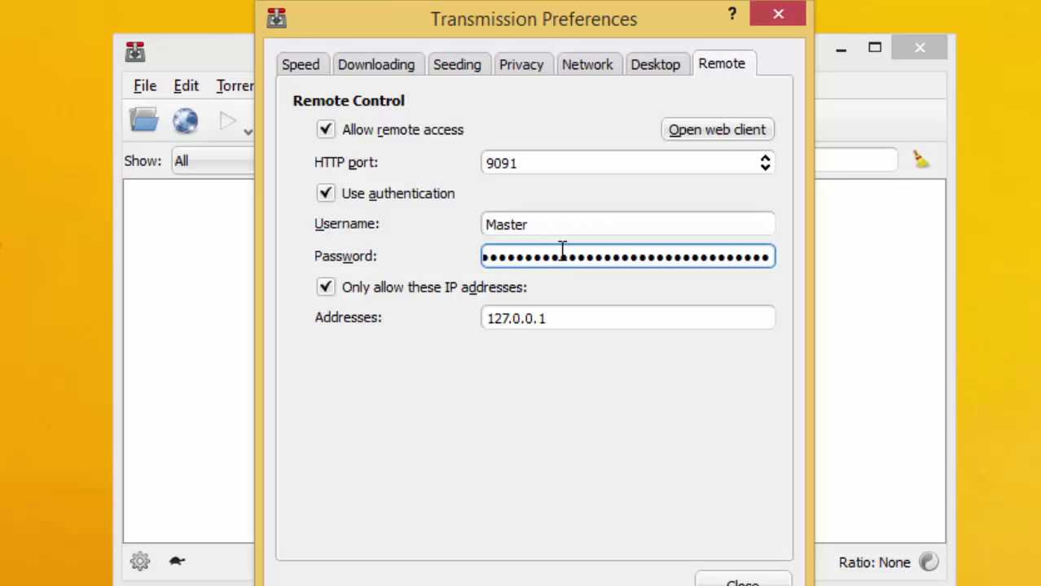
double_click(562, 252)
key(BackSpace)
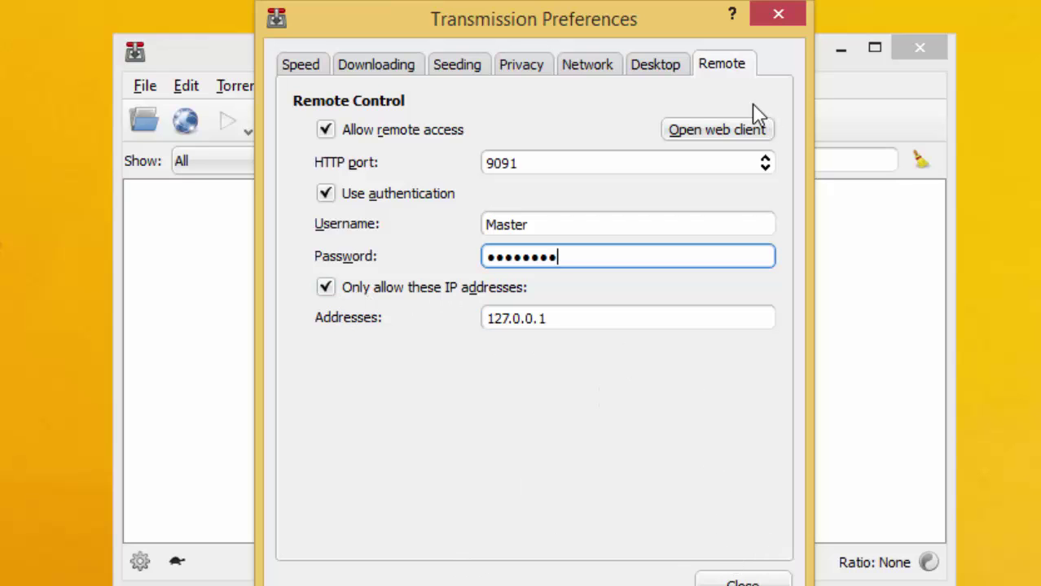
Step: Open the web client and sign in with the remote username and password
click(717, 131)
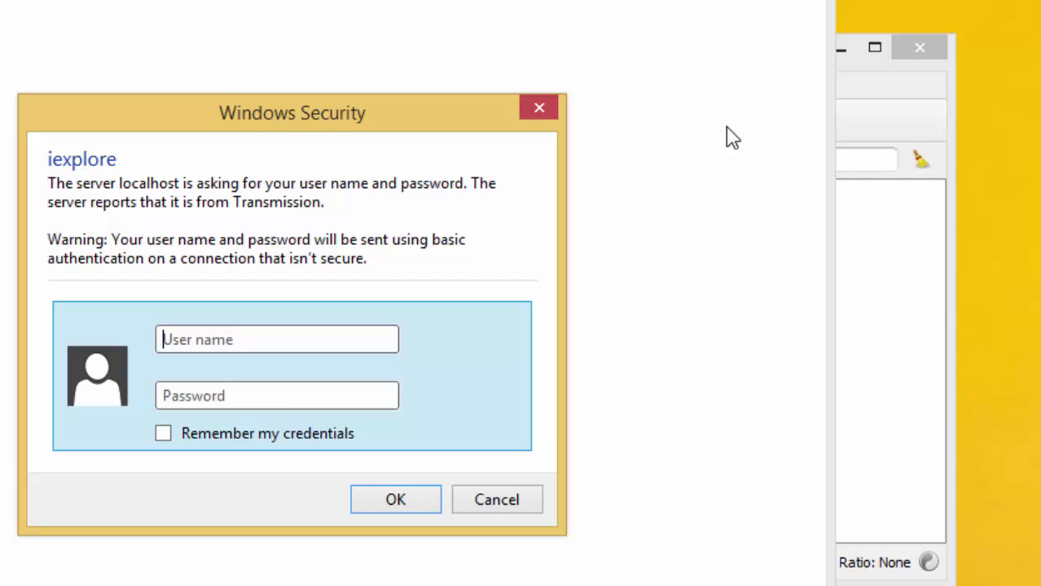
text(Master)
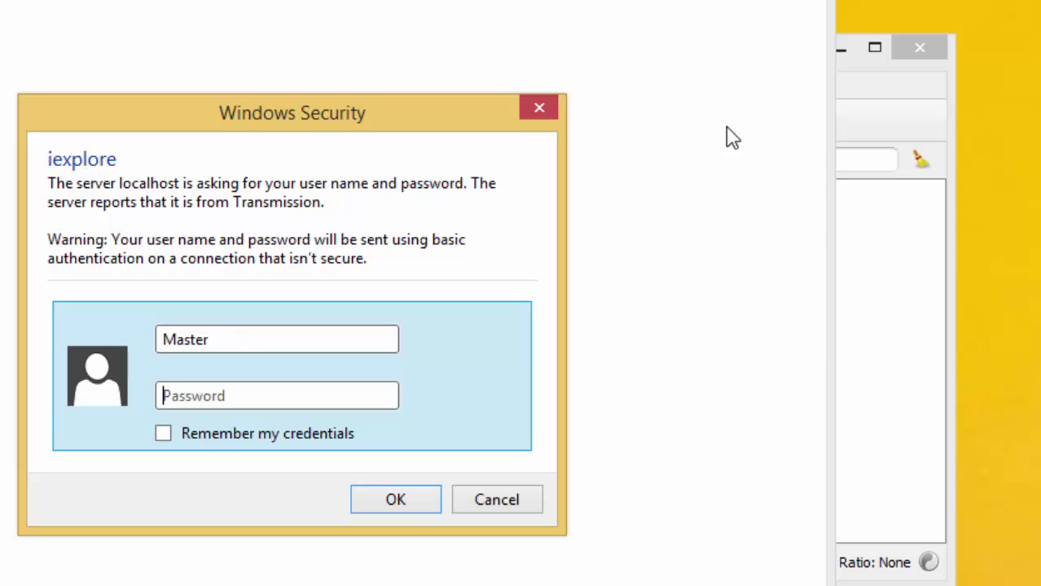
key(Tab)
text(*)
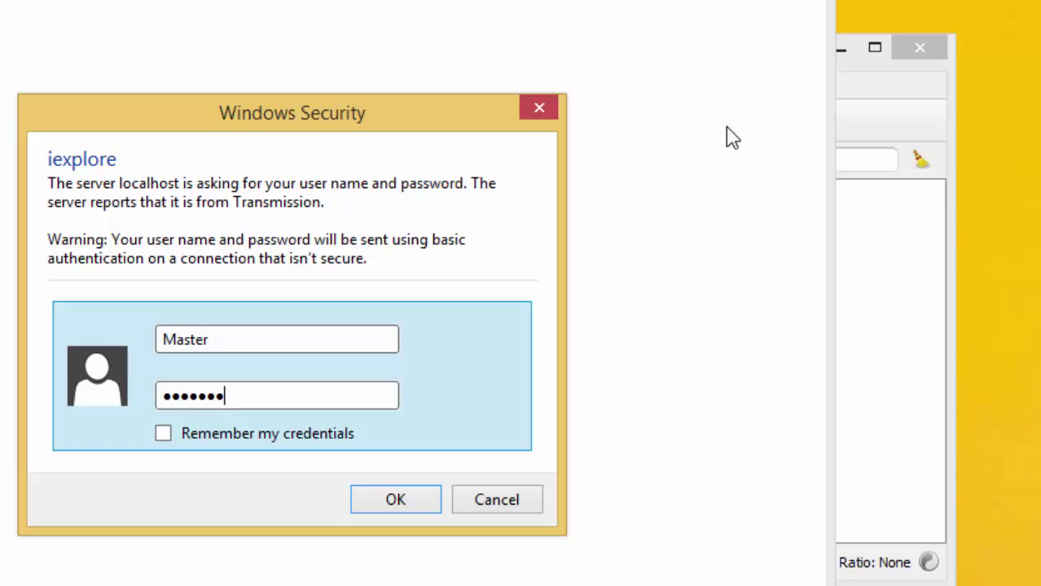
click(390, 500)
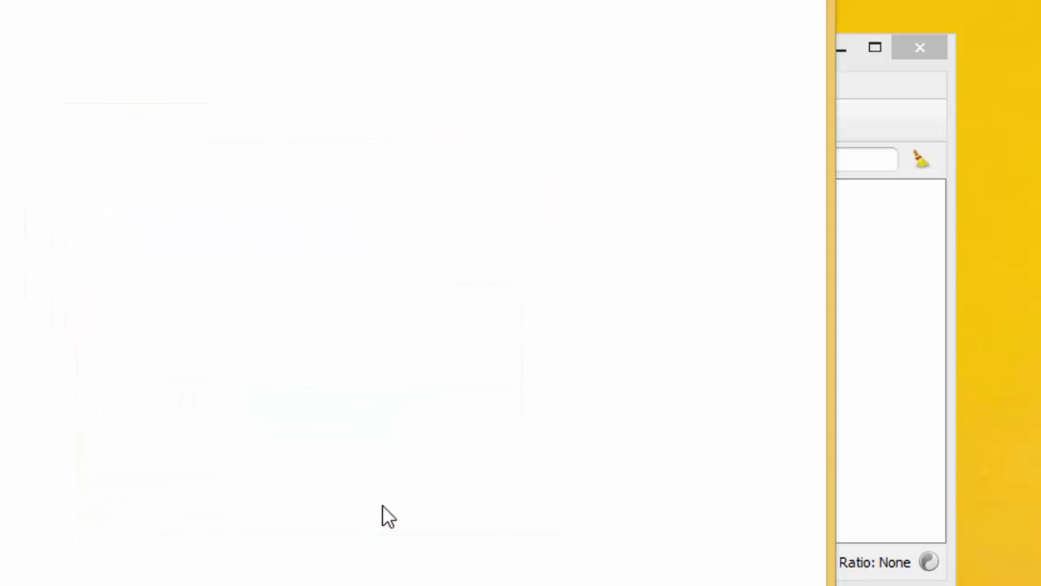